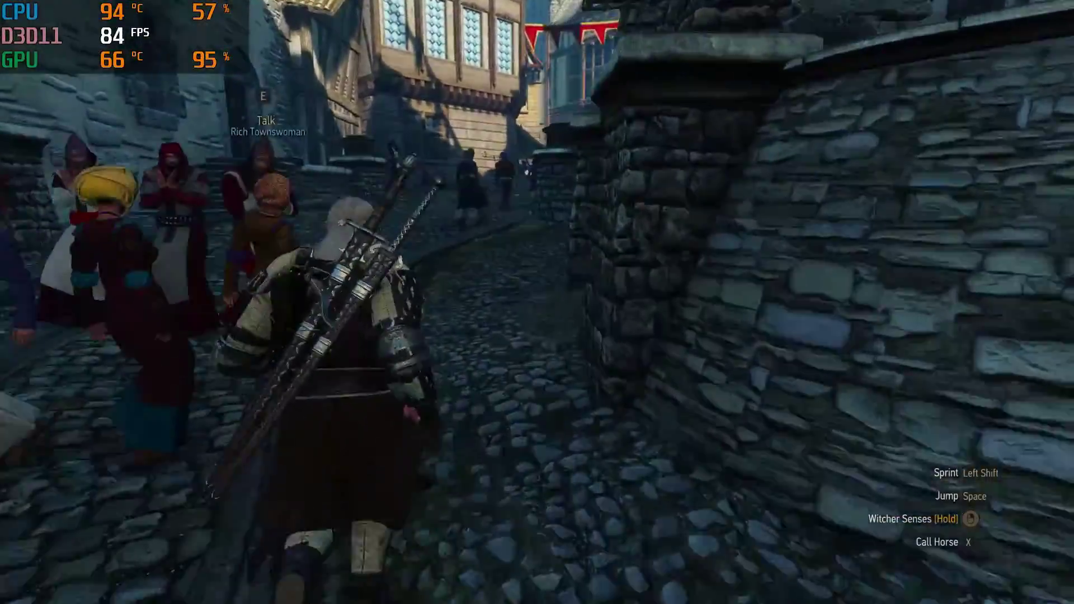
{"action": "key", "text": "w"}
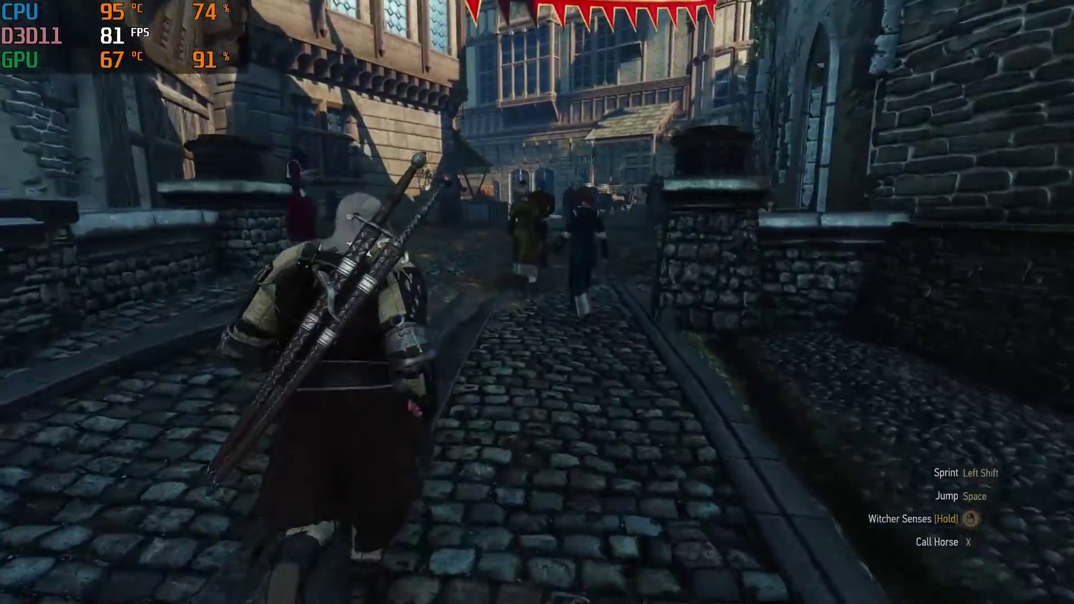
{"action": "key", "text": "w"}
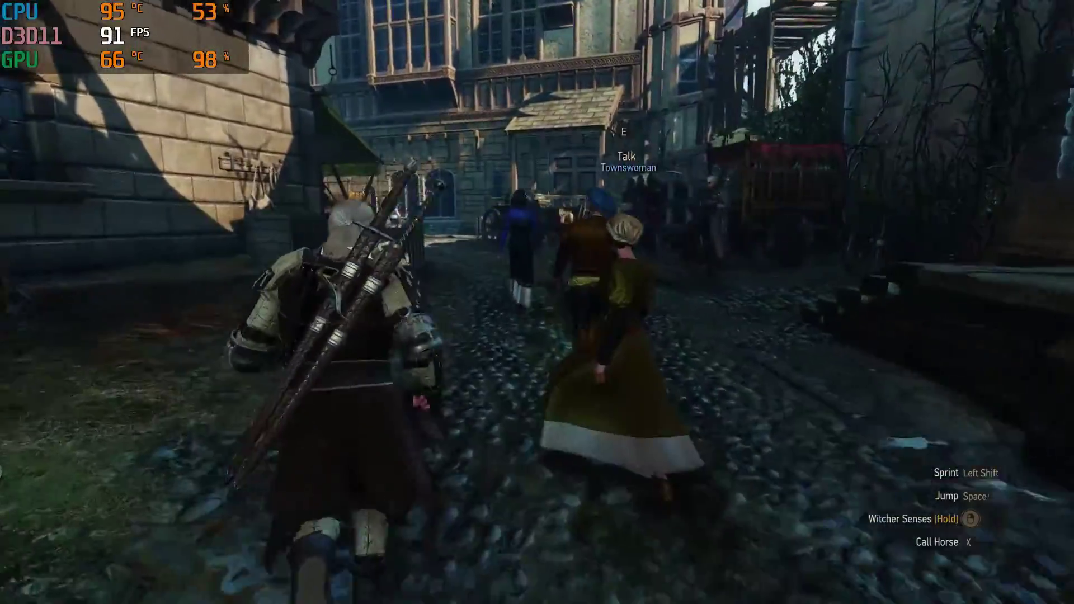
{"action": "key", "text": "w"}
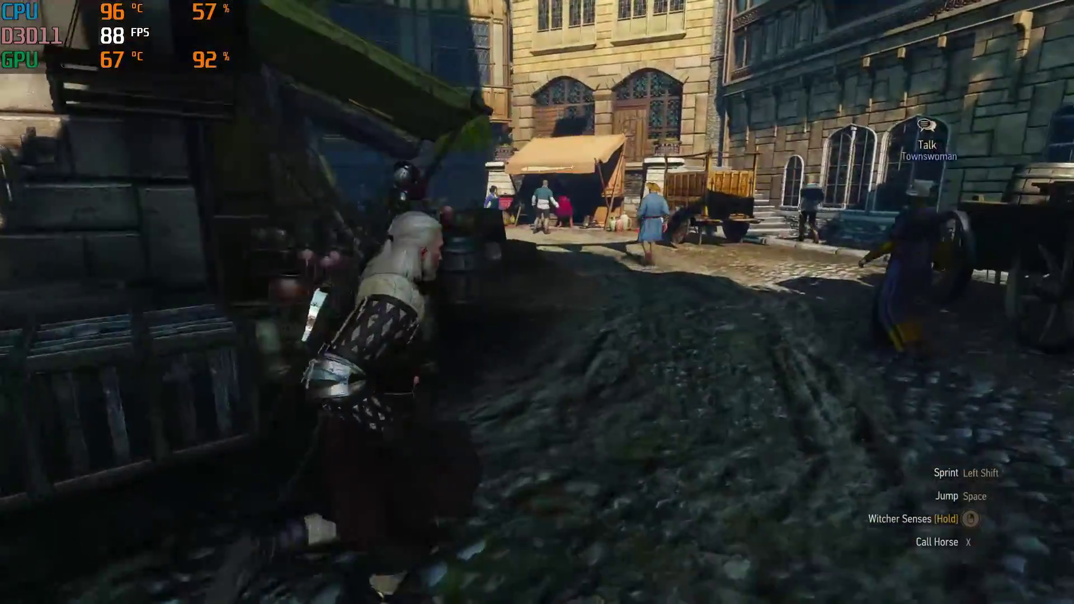
{"action": "key", "text": "w"}
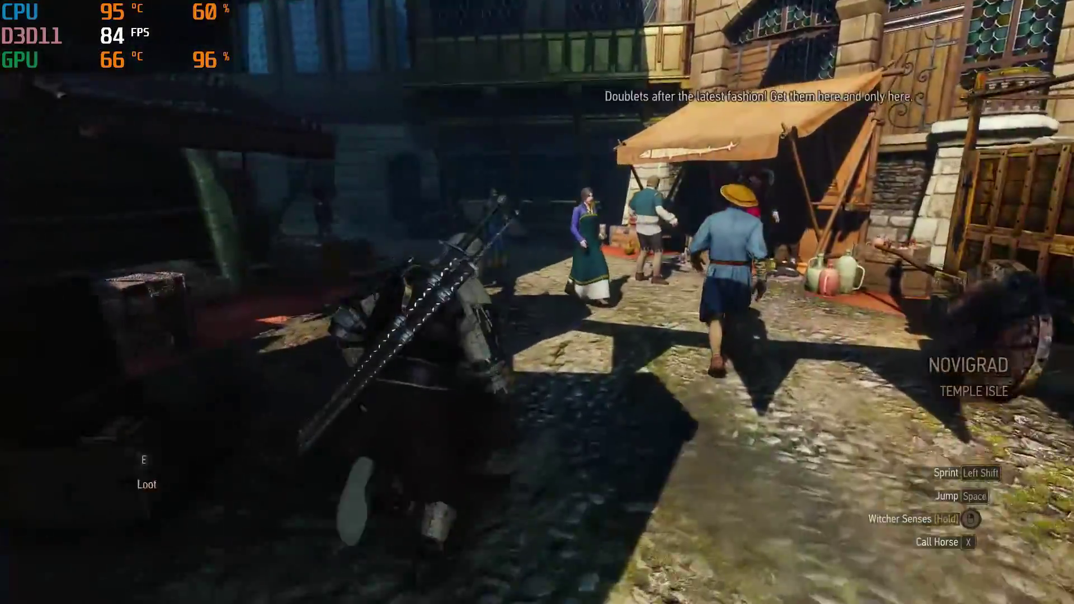
{"action": "key", "text": "w"}
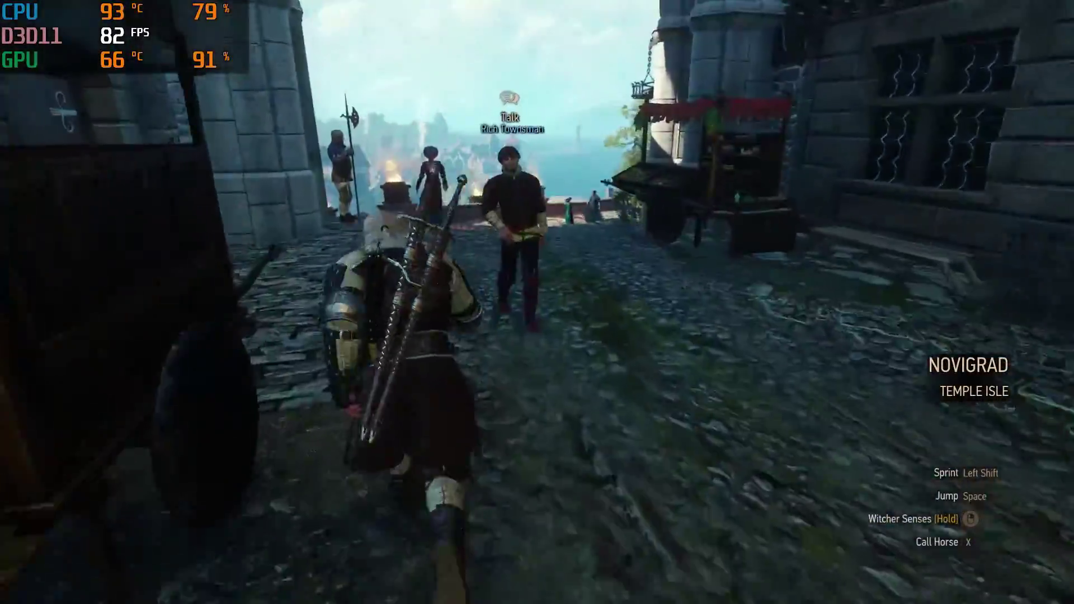
{"action": "key", "text": "w"}
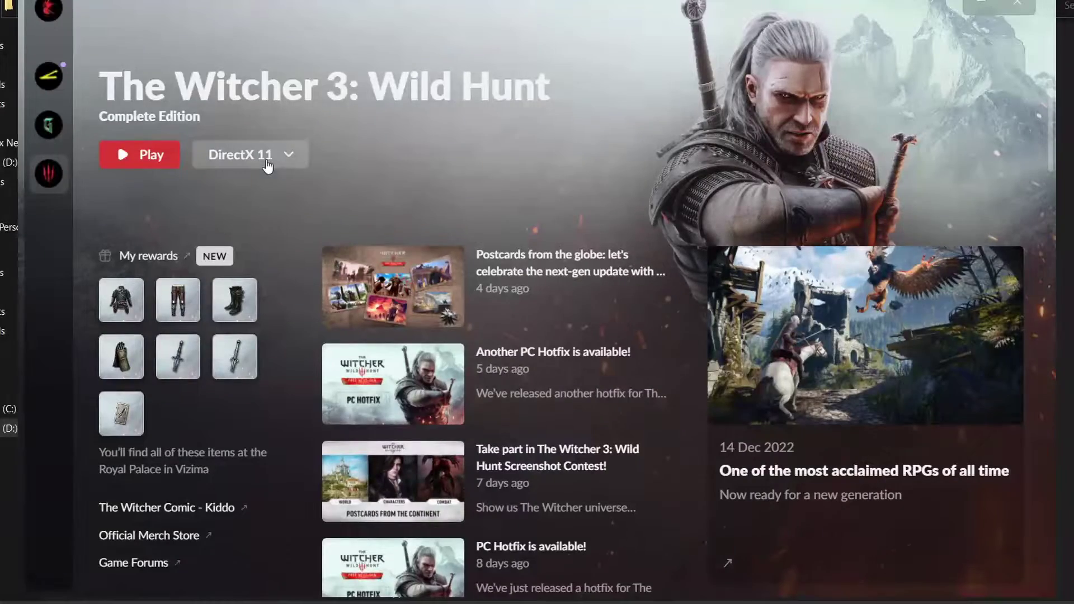
Select DirectX 11 as the launch mode for The Witcher 3: Wild Hunt in the launcher.
{"action": "left_click", "coordinate": [268, 166]}
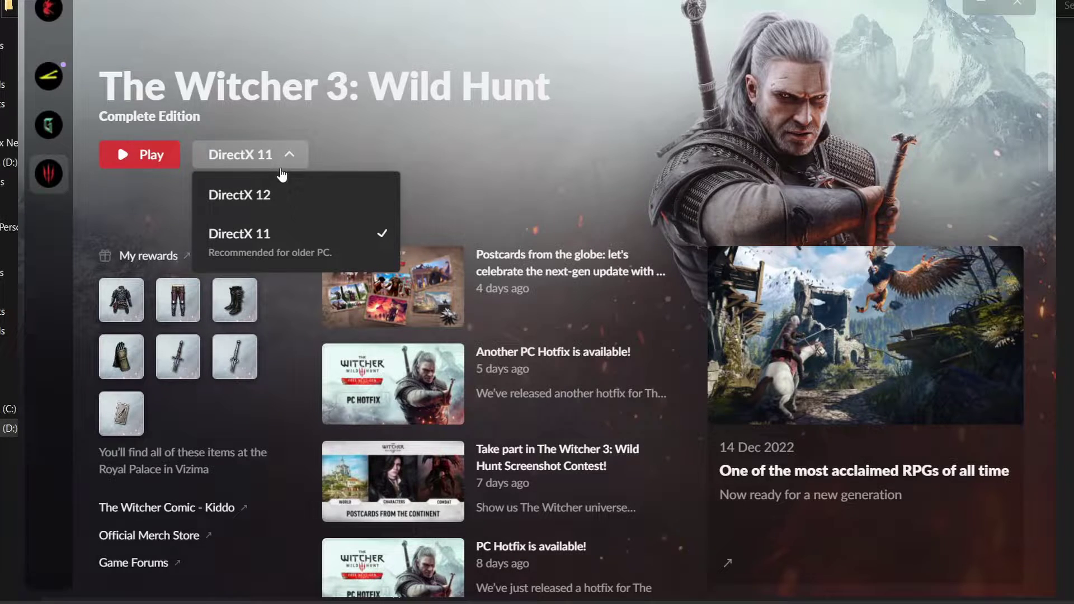
{"action": "left_click", "coordinate": [290, 253]}
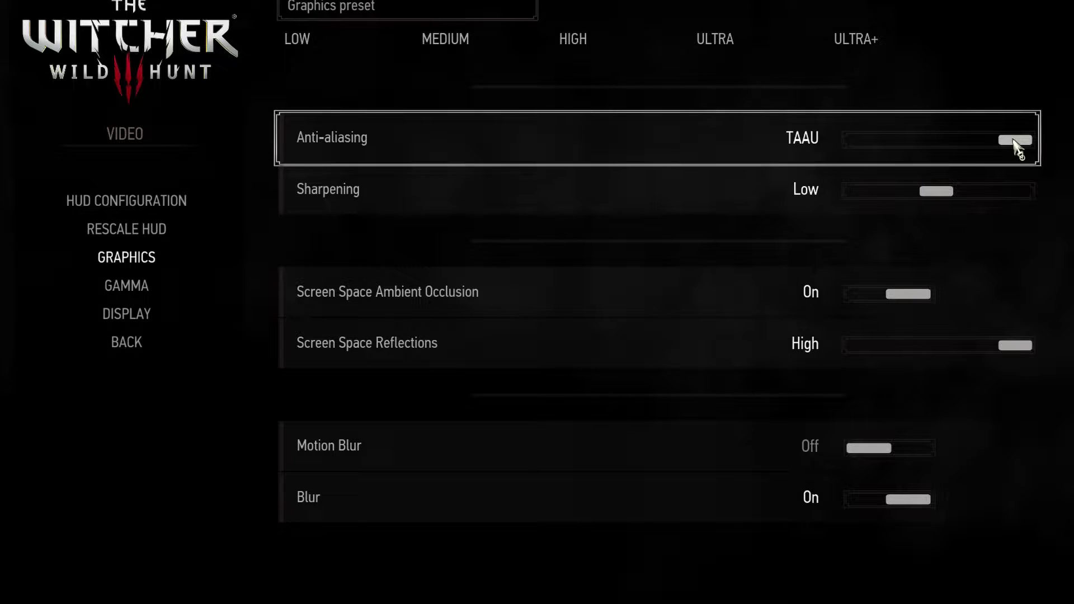
Try FXAA as the anti-aliasing method in the graphics settings and return it to TAAU.
{"action": "left_click_drag", "start_coordinate": [1016, 142], "coordinate": [928, 162]}
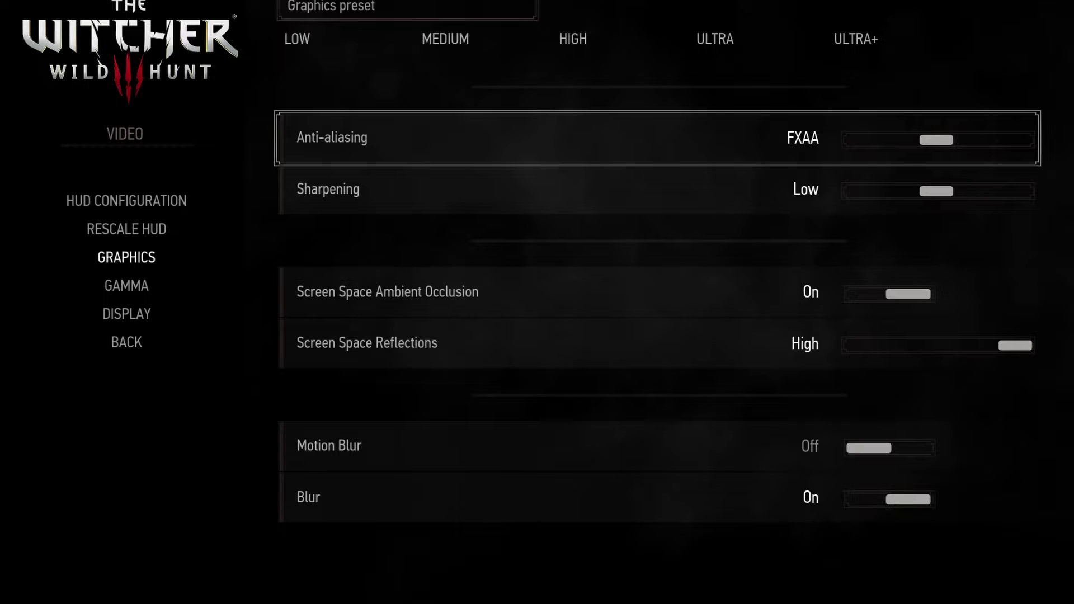
{"action": "key", "text": "Right"}
{"action": "key", "text": "Down"}
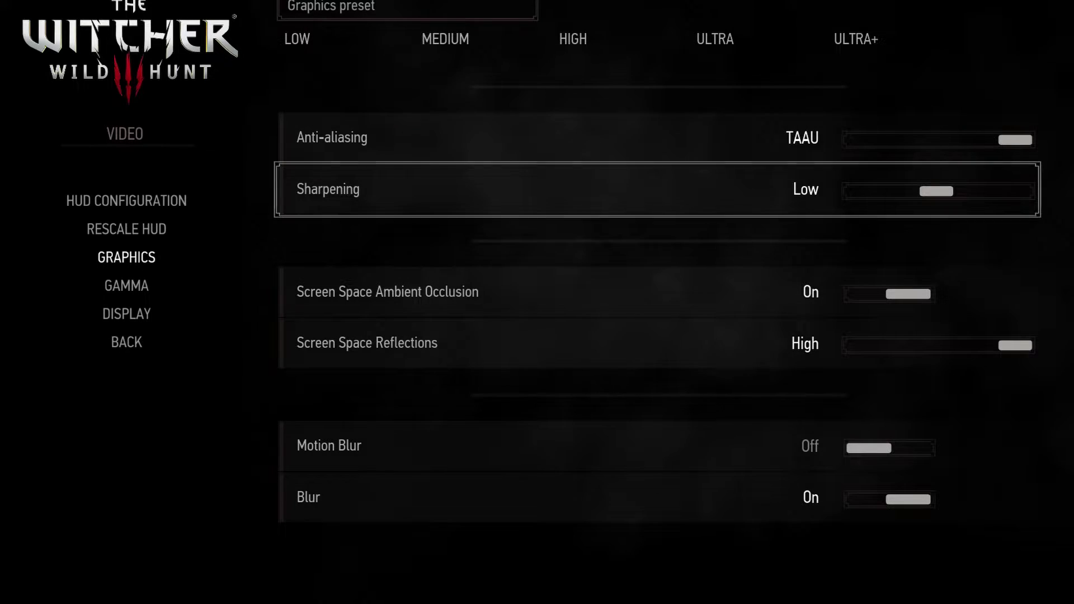
Switch Sharpening off and on for comparison, leaving it at Low.
{"action": "key", "text": "Left"}
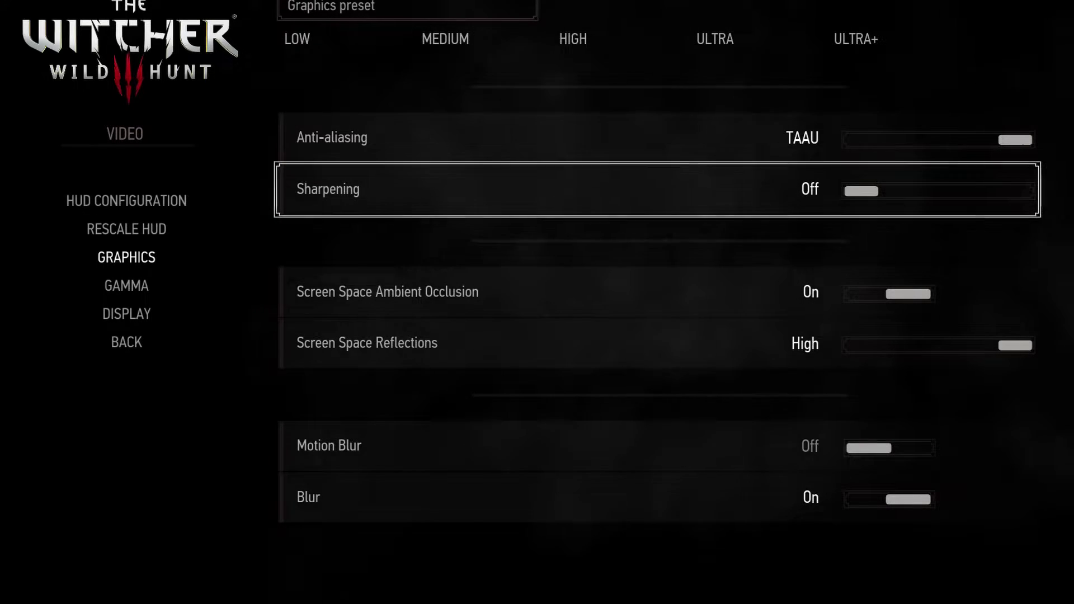
{"action": "key", "text": "Right"}
{"action": "key", "text": "Left"}
{"action": "key", "text": "Right"}
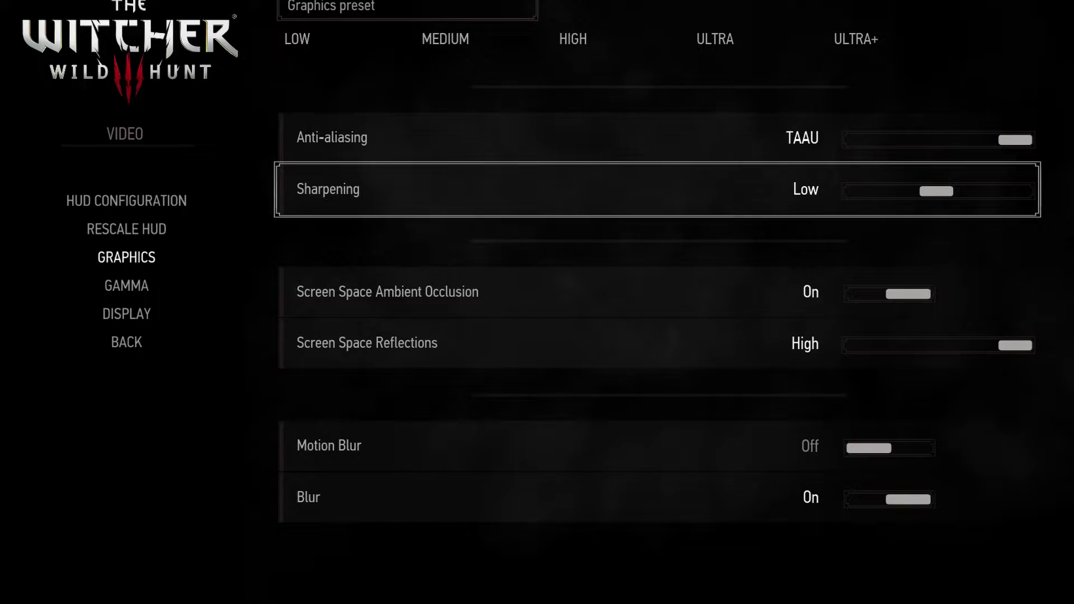
Examine the Screen Space Ambient Occlusion and Screen Space Reflections settings, and try Motion Blur on before turning it back off.
{"action": "key", "text": "Down"}
{"action": "key", "text": "Down"}
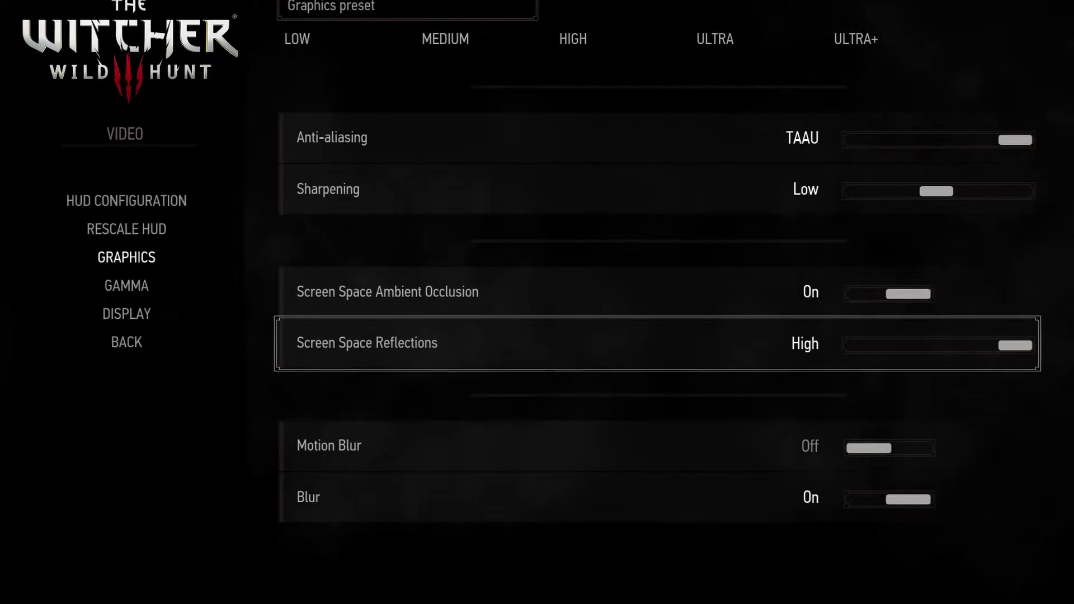
{"action": "key", "text": "Down"}
{"action": "key", "text": "Down"}
{"action": "key", "text": "Up"}
{"action": "key", "text": "Up"}
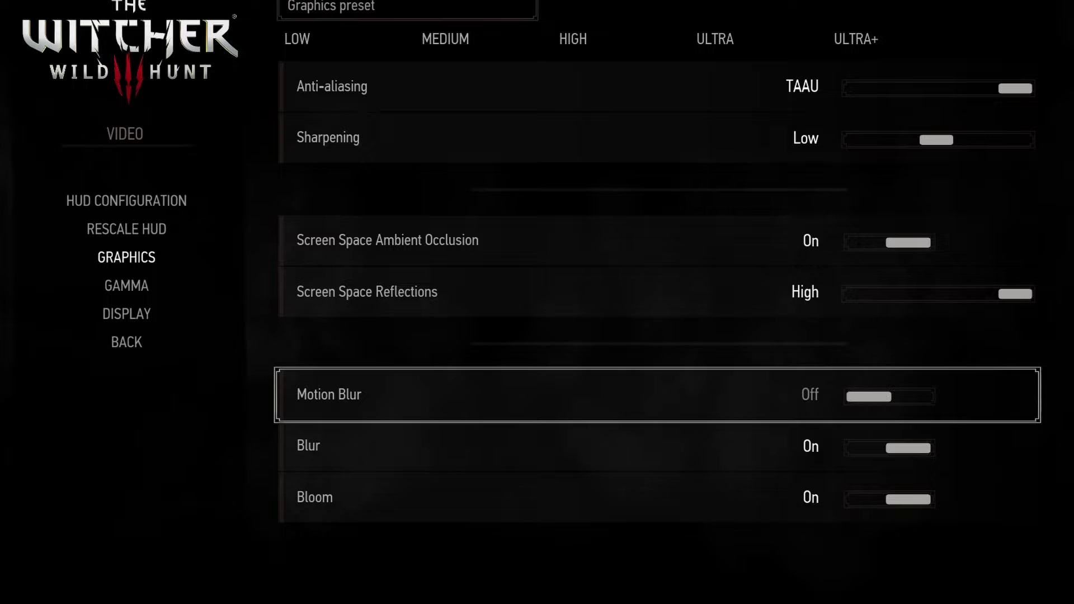
{"action": "key", "text": "Right"}
{"action": "key", "text": "Left"}
{"action": "key", "text": "Down"}
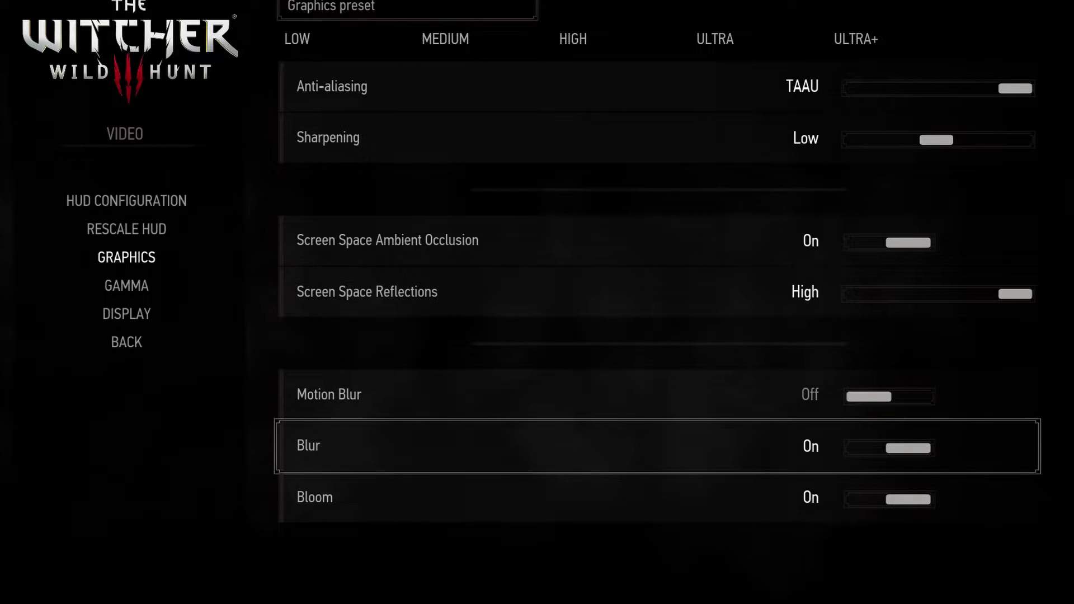
Review the post-processing settings from Blur and Bloom through Depth of Field, Chromatic Aberration, Vignetting, Light Shafts and Camera Lens Effects.
{"action": "key", "text": "Down"}
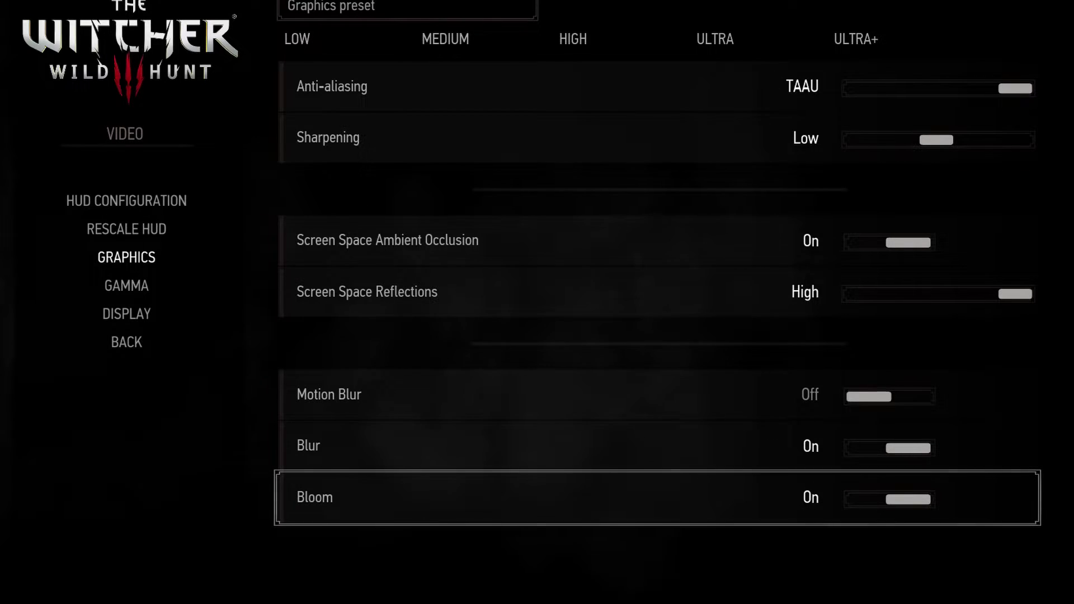
{"action": "key", "text": "Down"}
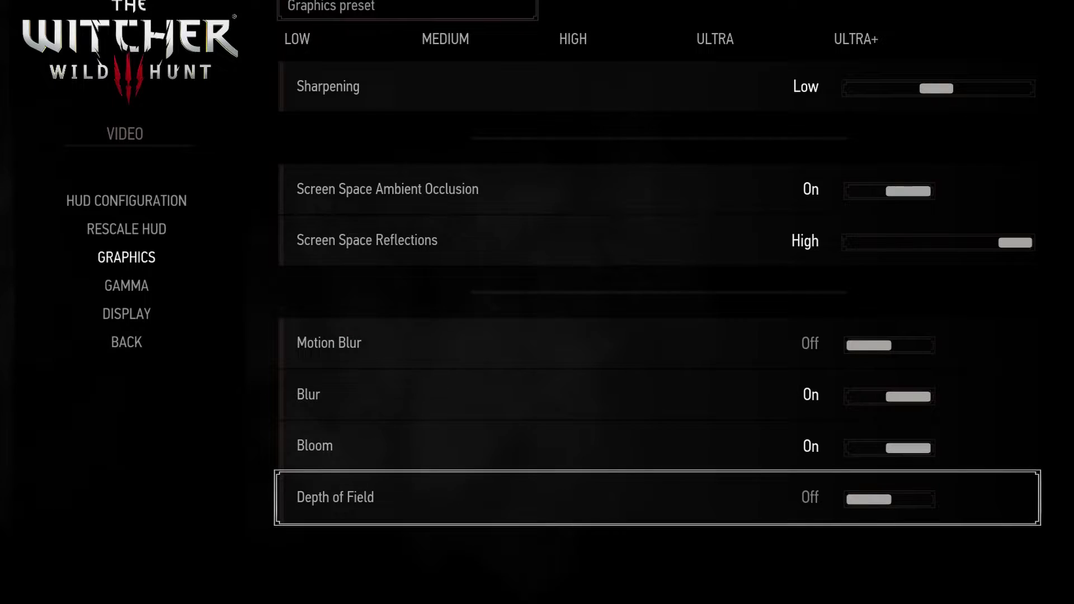
{"action": "key", "text": "Down"}
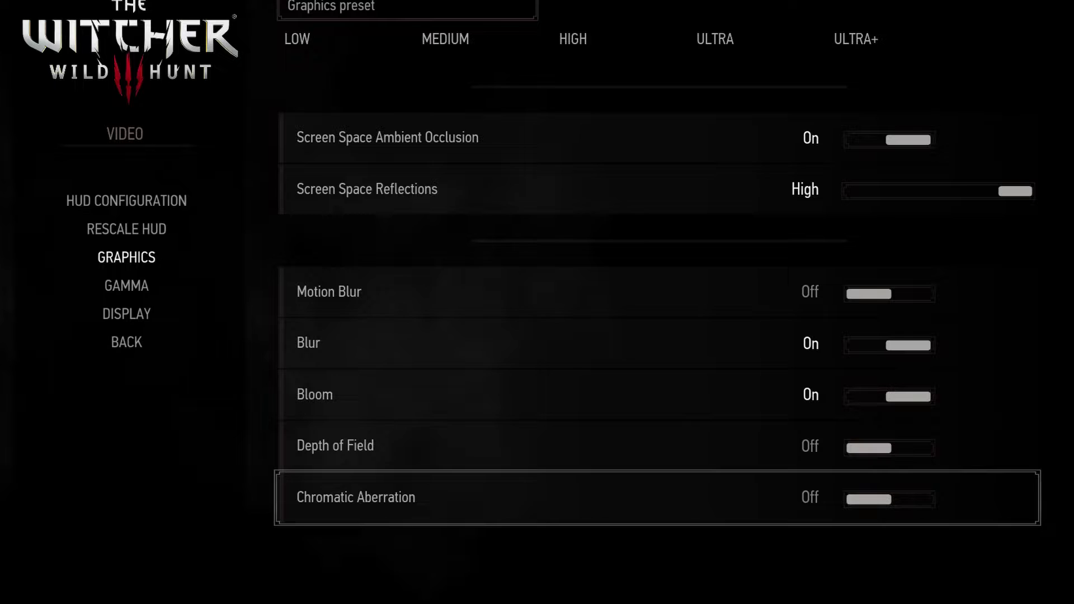
{"action": "key", "text": "Down"}
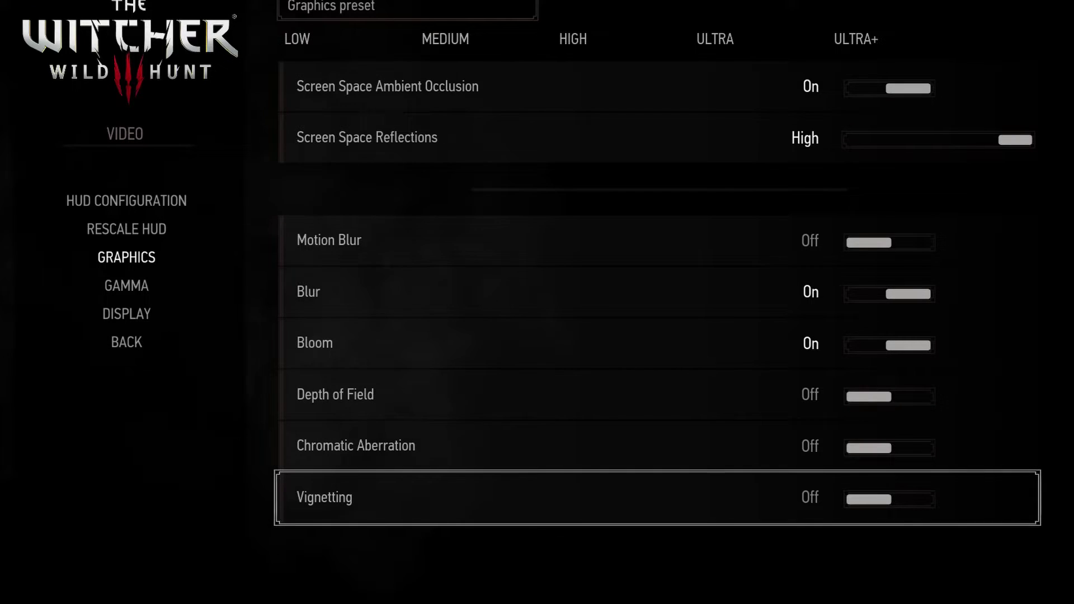
{"action": "key", "text": "Down"}
{"action": "key", "text": "Down"}
{"action": "key", "text": "Down"}
{"action": "key", "text": "Up"}
{"action": "key", "text": "Up"}
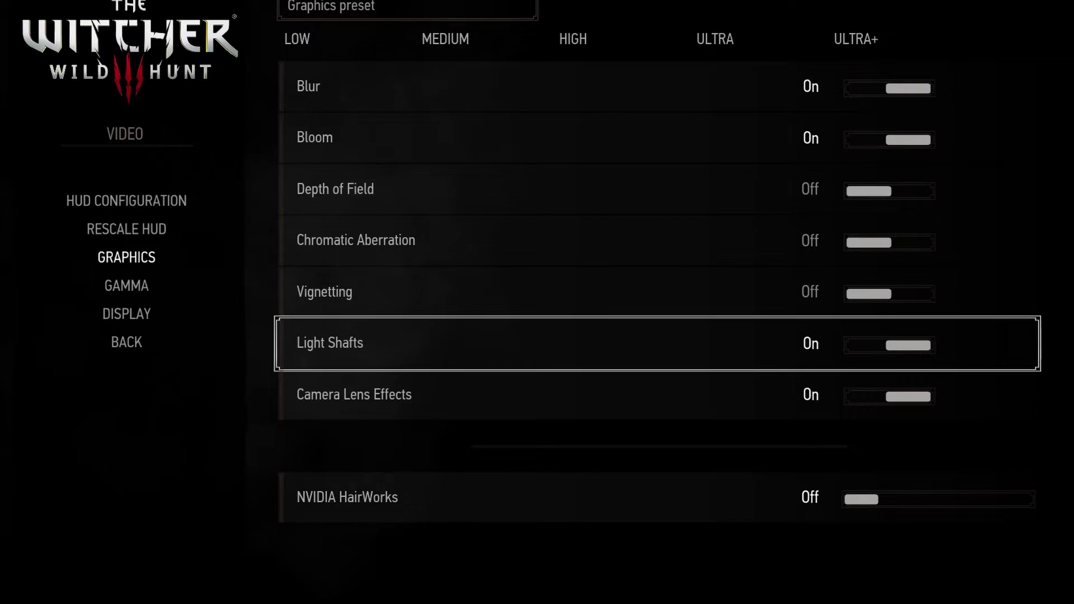
{"action": "key", "text": "Up"}
{"action": "key", "text": "Down"}
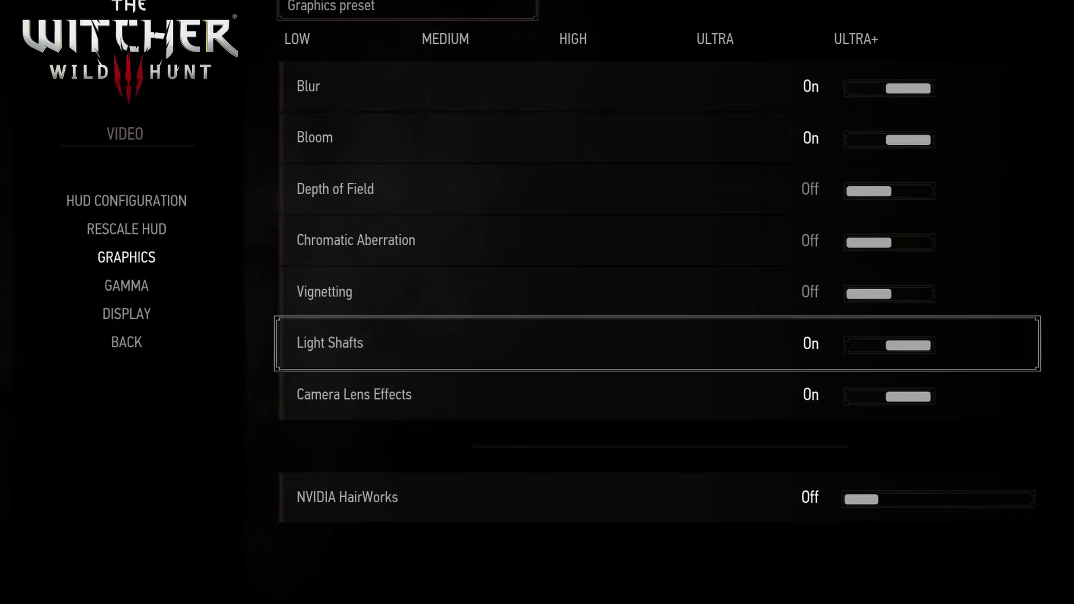
{"action": "key", "text": "Down"}
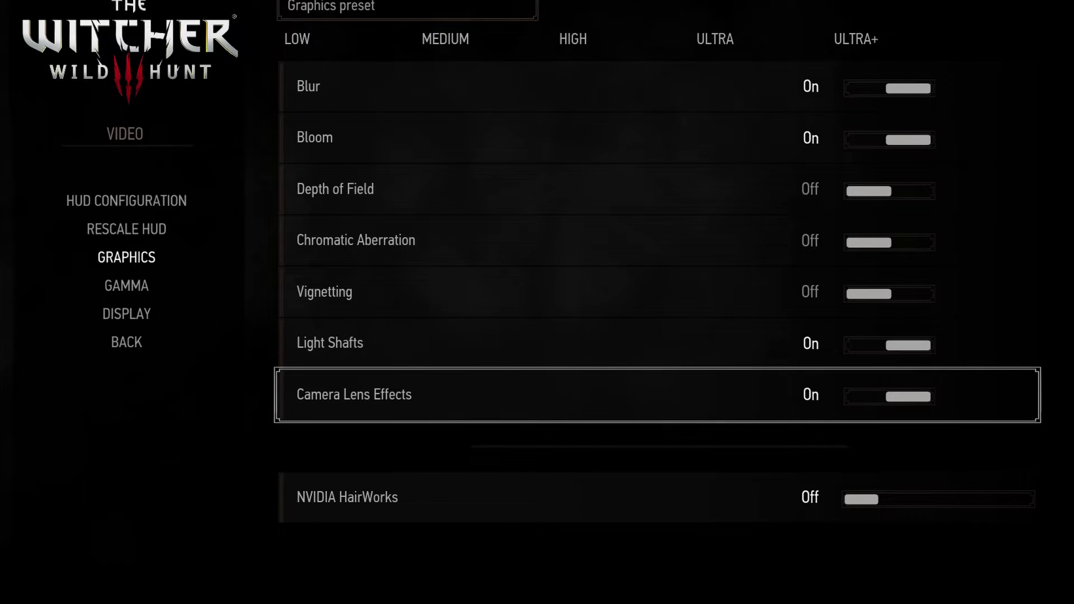
Try NVIDIA HairWorks on Geralt, look over its AA and preset options, and turn HairWorks back off.
{"action": "key", "text": "Down"}
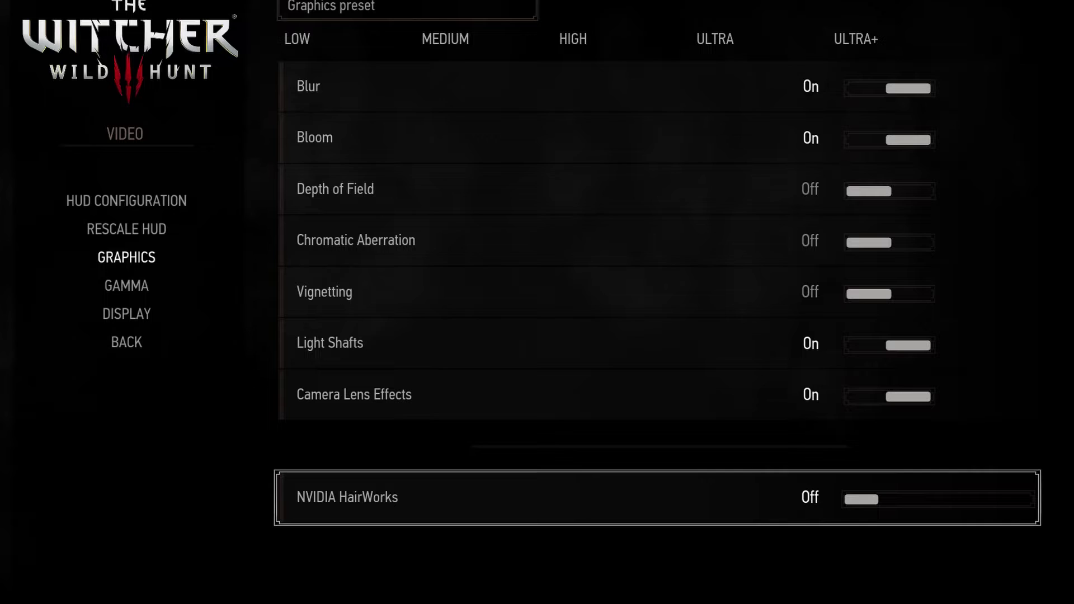
{"action": "key", "text": "Right"}
{"action": "key", "text": "Down"}
{"action": "key", "text": "Down"}
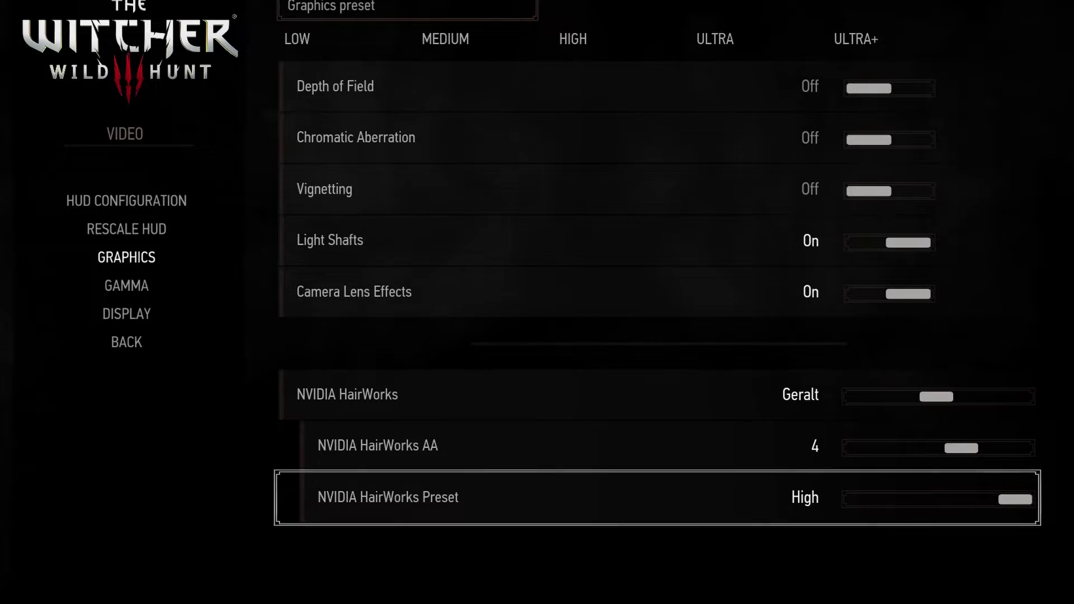
{"action": "key", "text": "Down"}
{"action": "key", "text": "Up"}
{"action": "key", "text": "Up"}
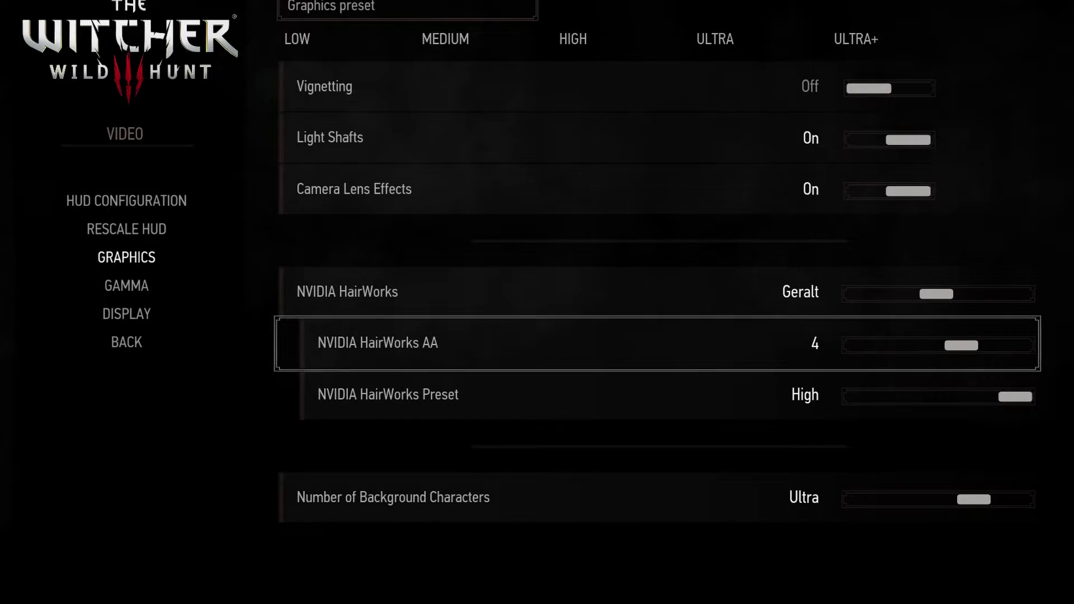
{"action": "key", "text": "Up"}
{"action": "key", "text": "Up"}
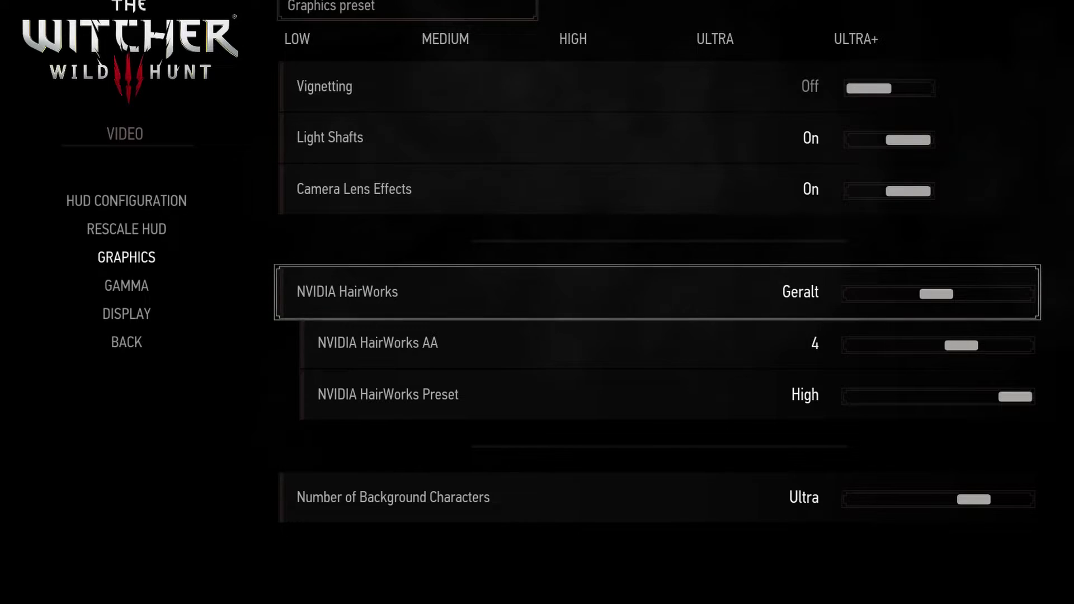
{"action": "key", "text": "Left"}
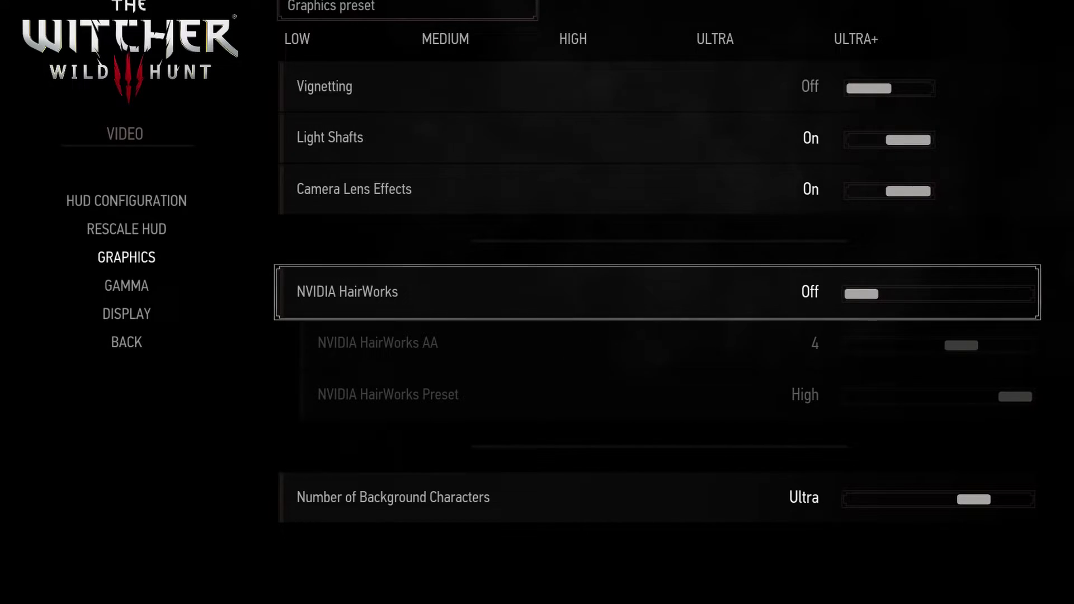
Try Ultra+ for Number of Background Characters and return it to Ultra.
{"action": "key", "text": "Down"}
{"action": "key", "text": "Down"}
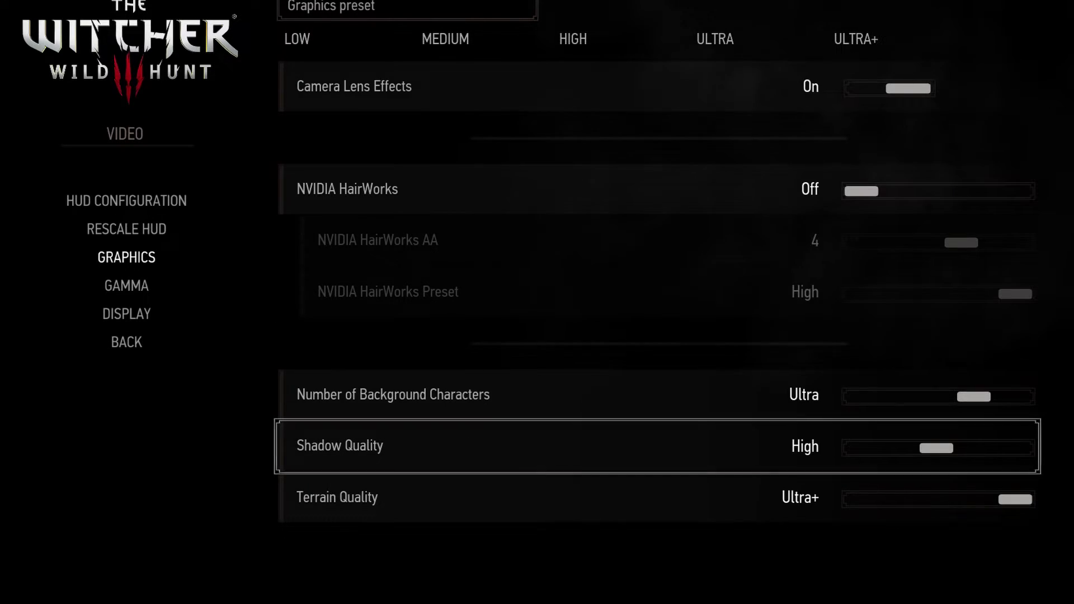
{"action": "key", "text": "Up"}
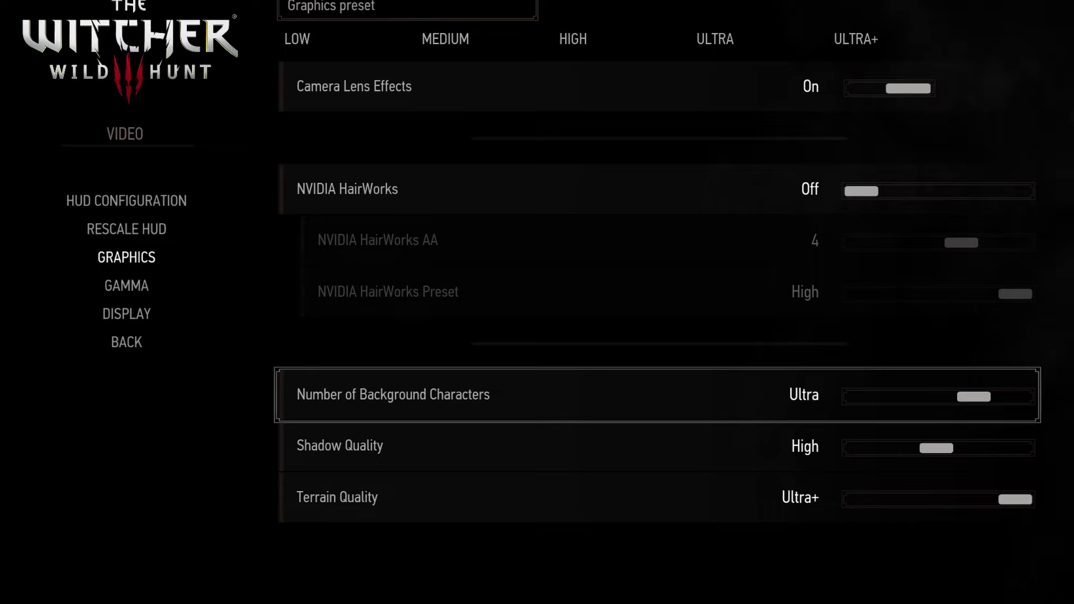
{"action": "key", "text": "Right"}
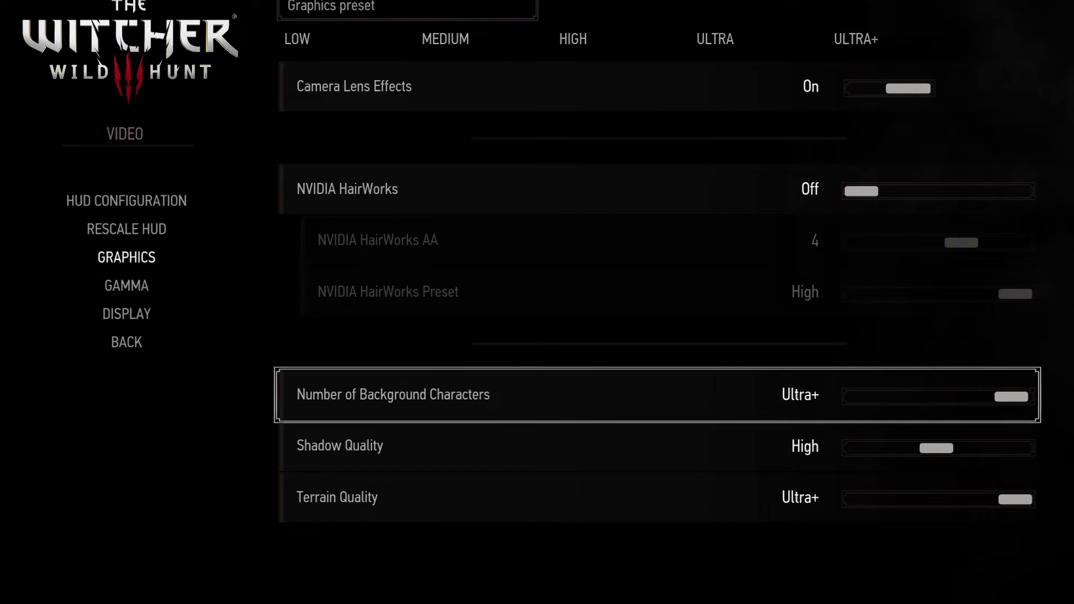
{"action": "key", "text": "Left"}
Check the shadow, terrain and water quality settings, and set Foliage Visibility Range to Medium.
{"action": "key", "text": "Down"}
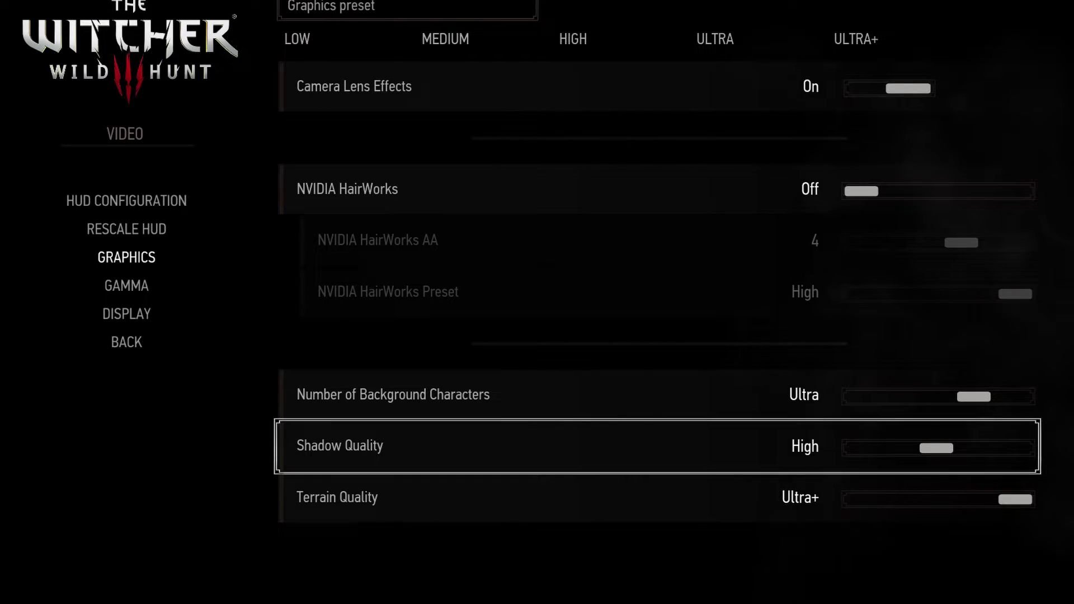
{"action": "key", "text": "Down"}
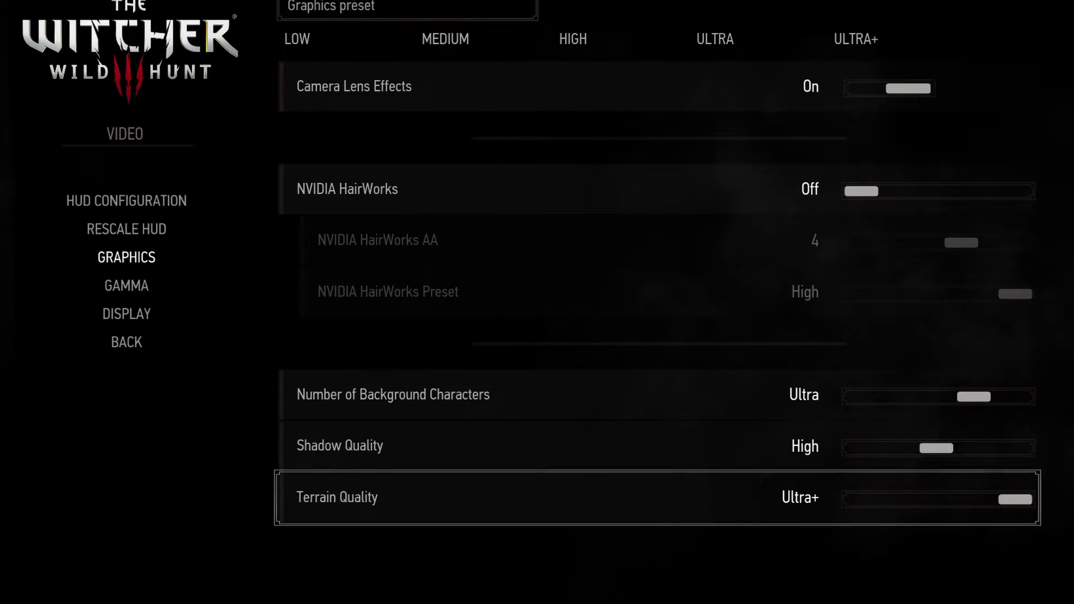
{"action": "key", "text": "Down"}
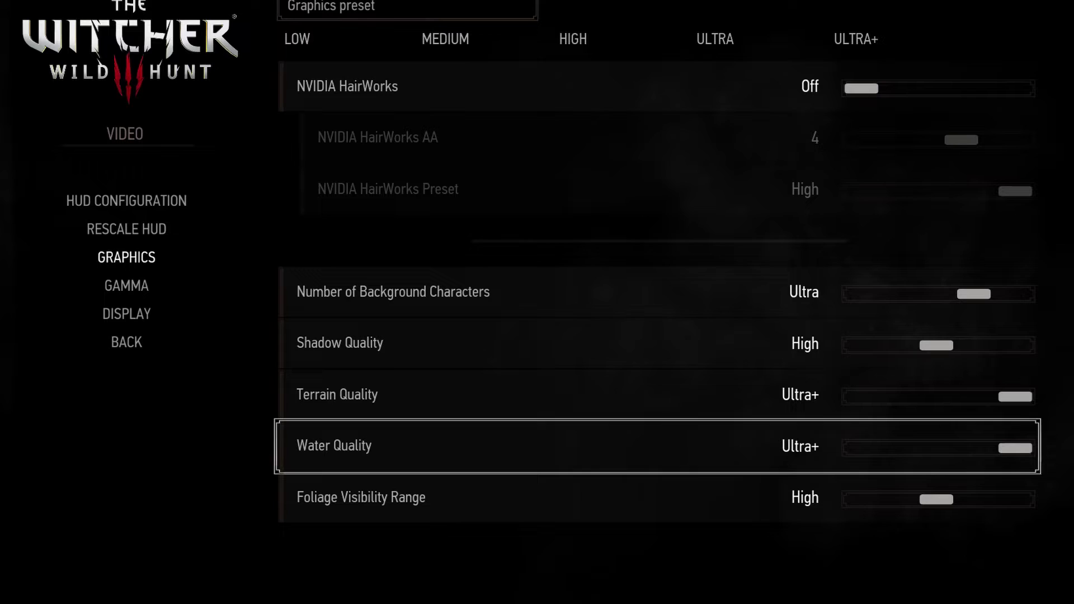
{"action": "key", "text": "Down"}
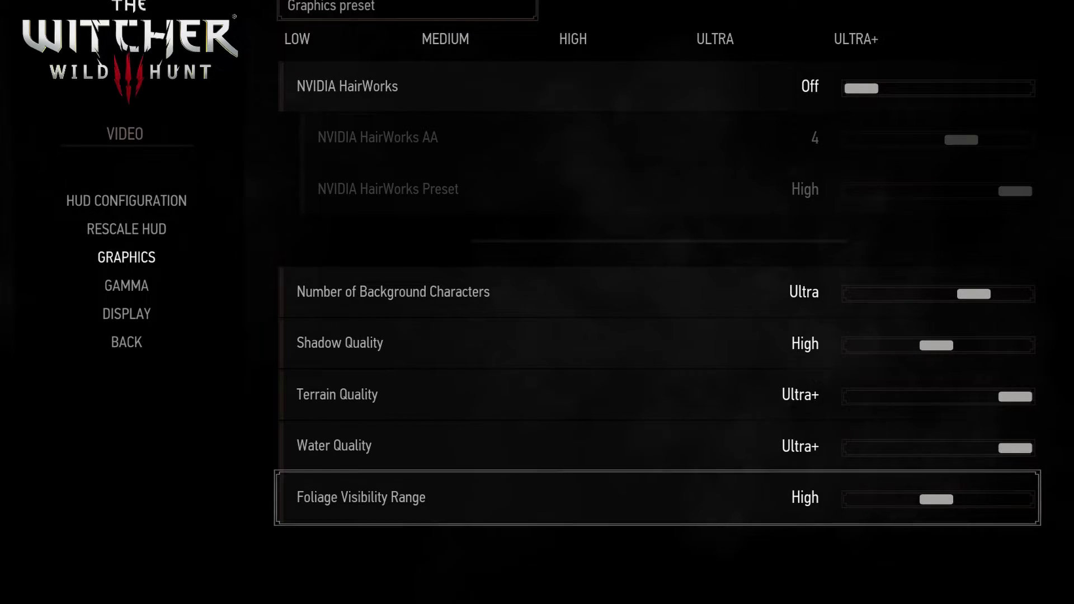
{"action": "key", "text": "Left"}
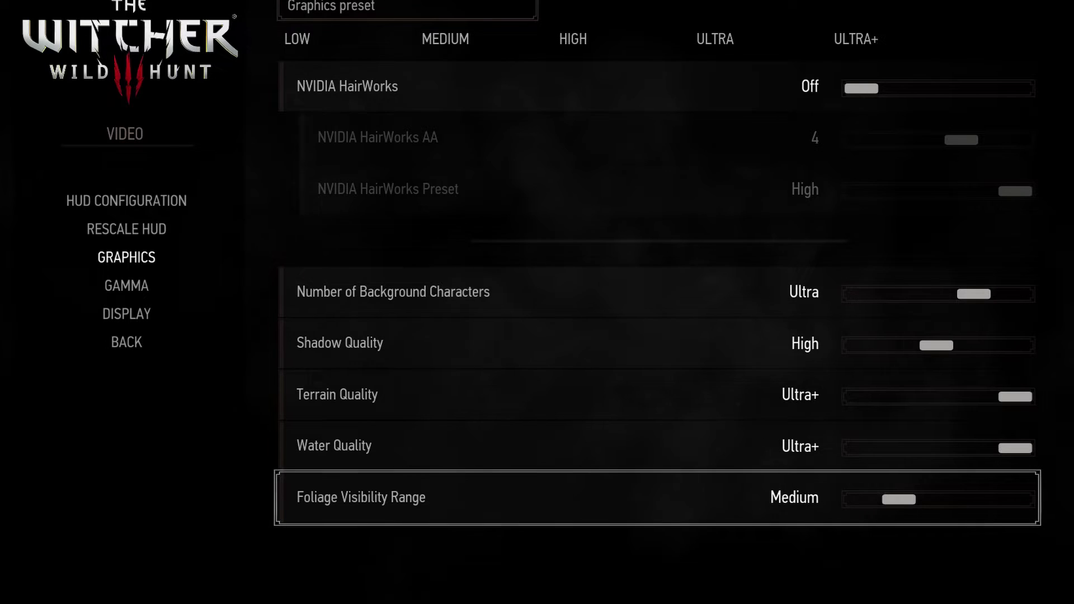
Set Foliage Visibility Range to High, then try a different Grass Density and return it to Medium.
{"action": "key", "text": "Right"}
{"action": "key", "text": "Down"}
{"action": "key", "text": "Down"}
{"action": "key", "text": "Up"}
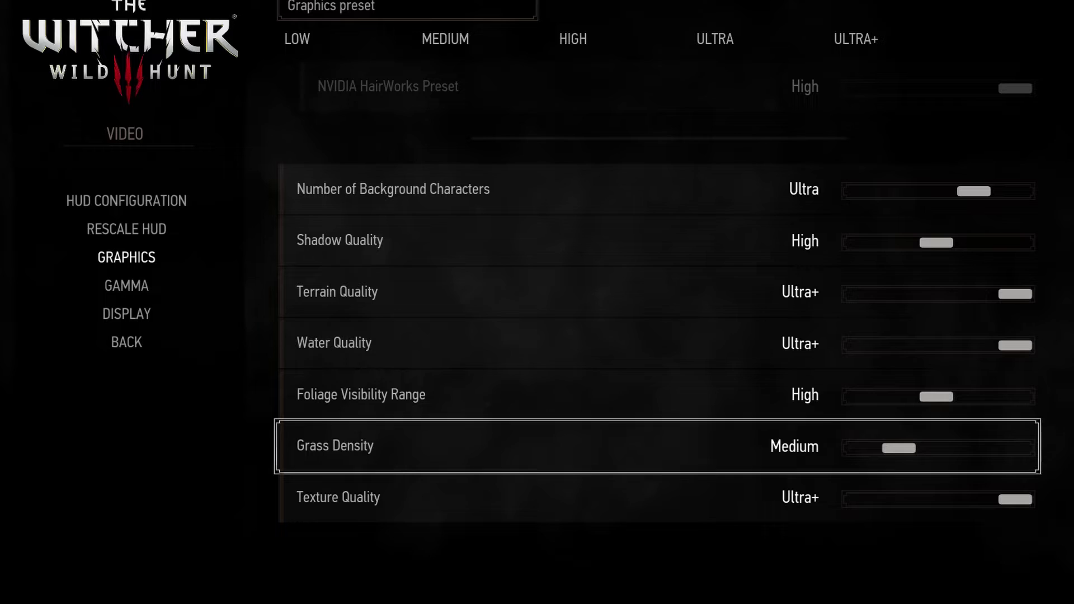
{"action": "key", "text": "Left"}
{"action": "key", "text": "Right"}
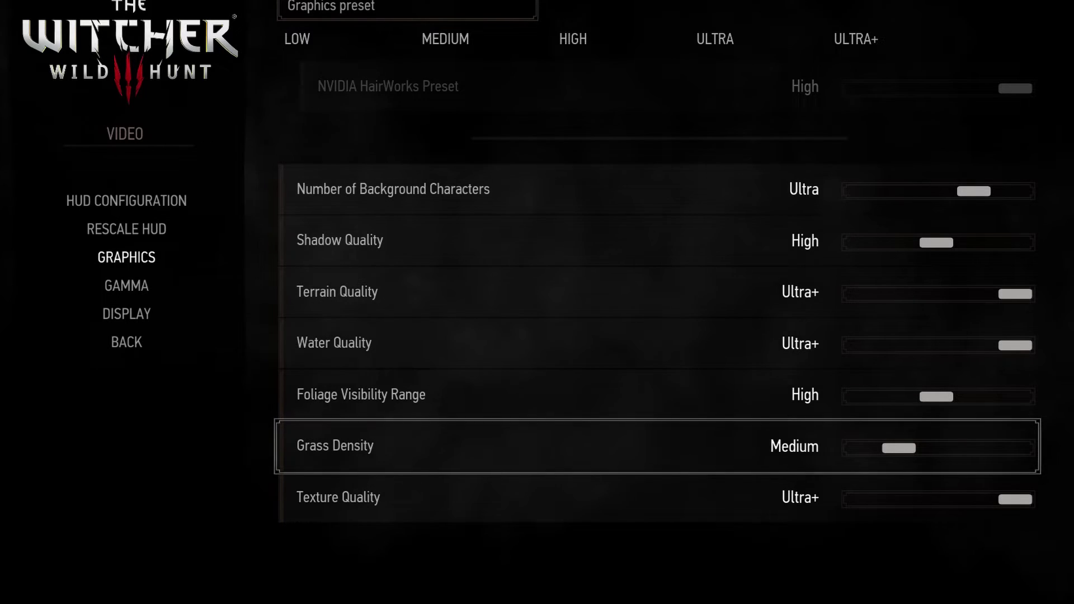
Review the Texture Quality and Detail Level settings.
{"action": "key", "text": "Down"}
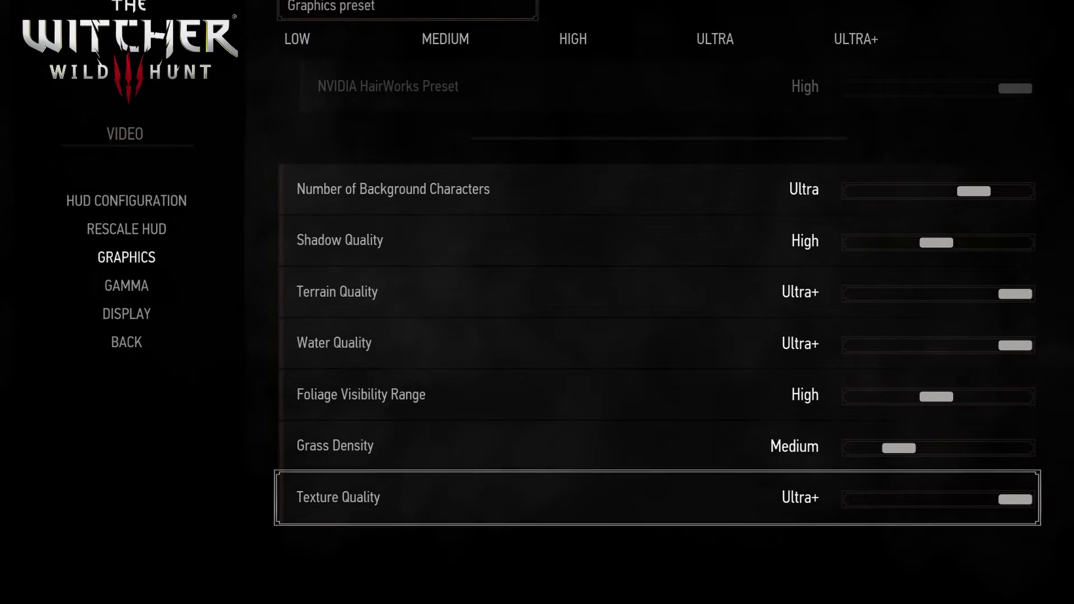
{"action": "key", "text": "Down"}
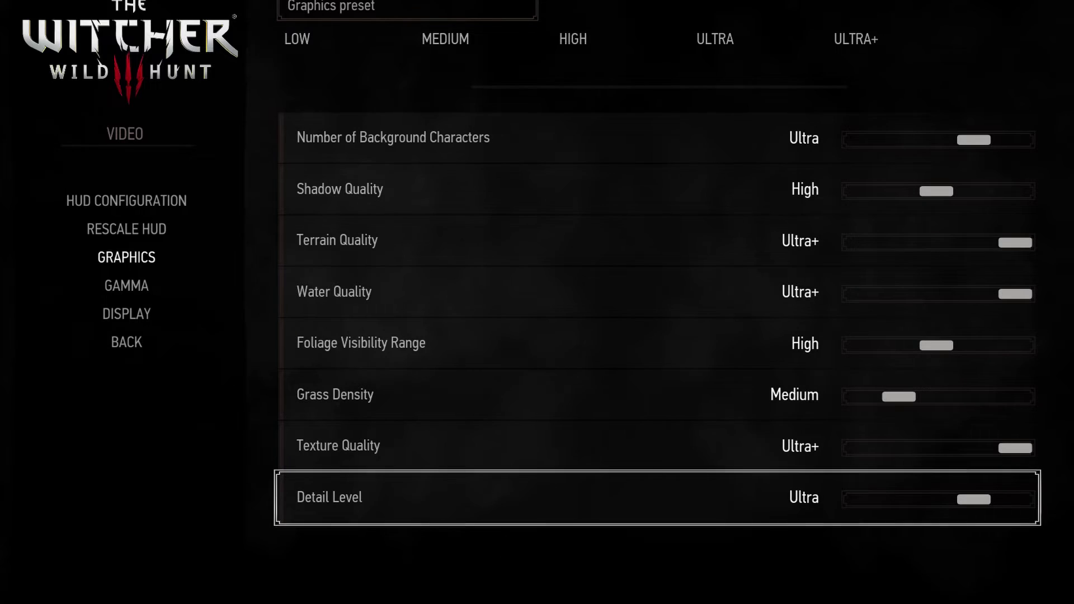
{"action": "key", "text": "Up"}
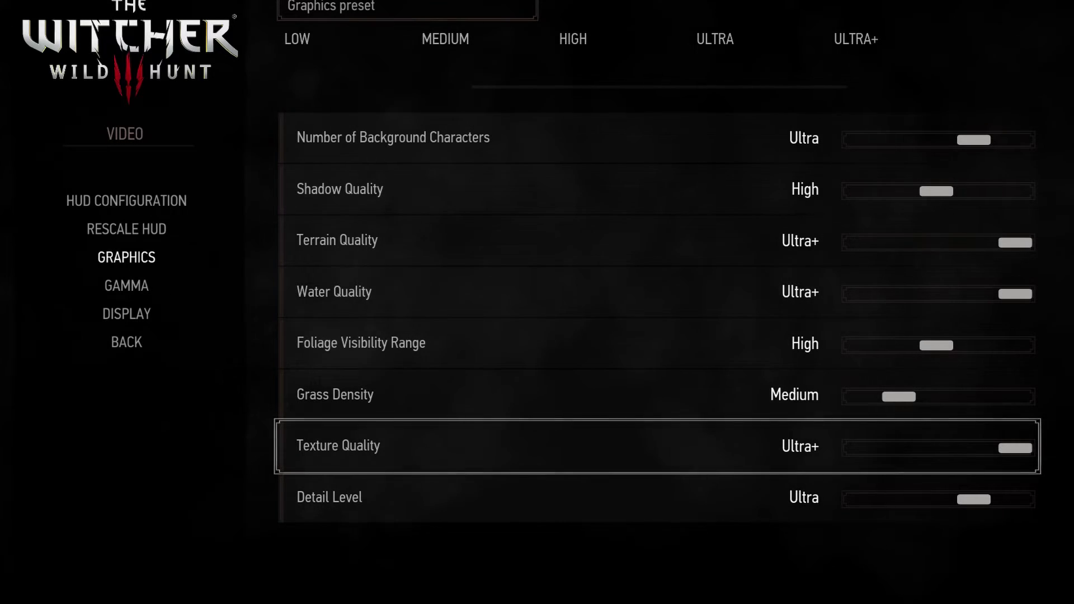
{"action": "key", "text": "Down"}
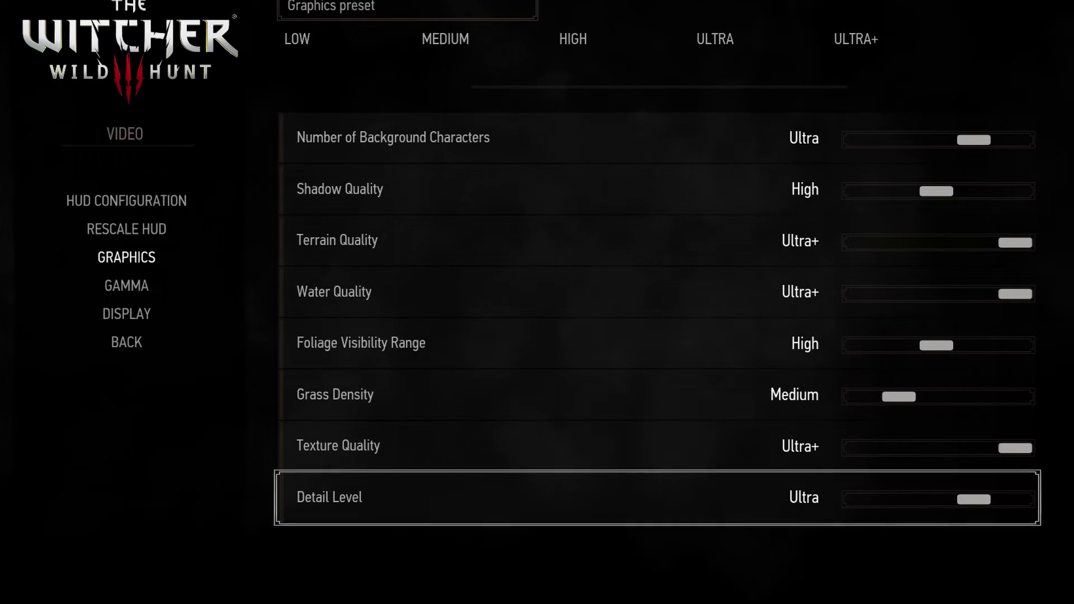
Open the display settings, try VSync, and turn it back off.
{"action": "left_click", "coordinate": [126, 314]}
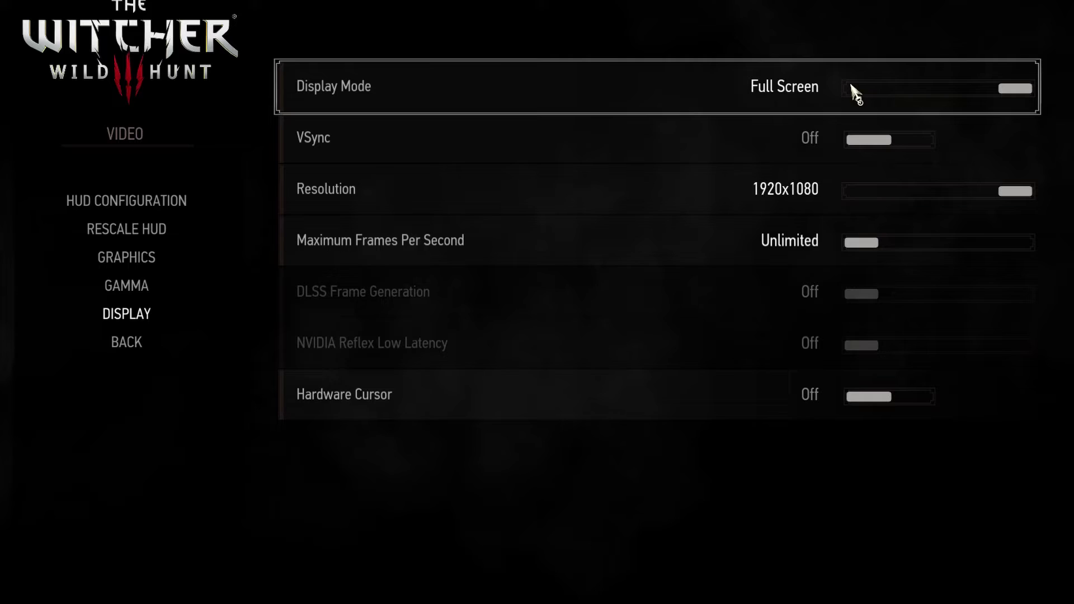
{"action": "left_click", "coordinate": [878, 141]}
{"action": "left_click", "coordinate": [841, 141]}
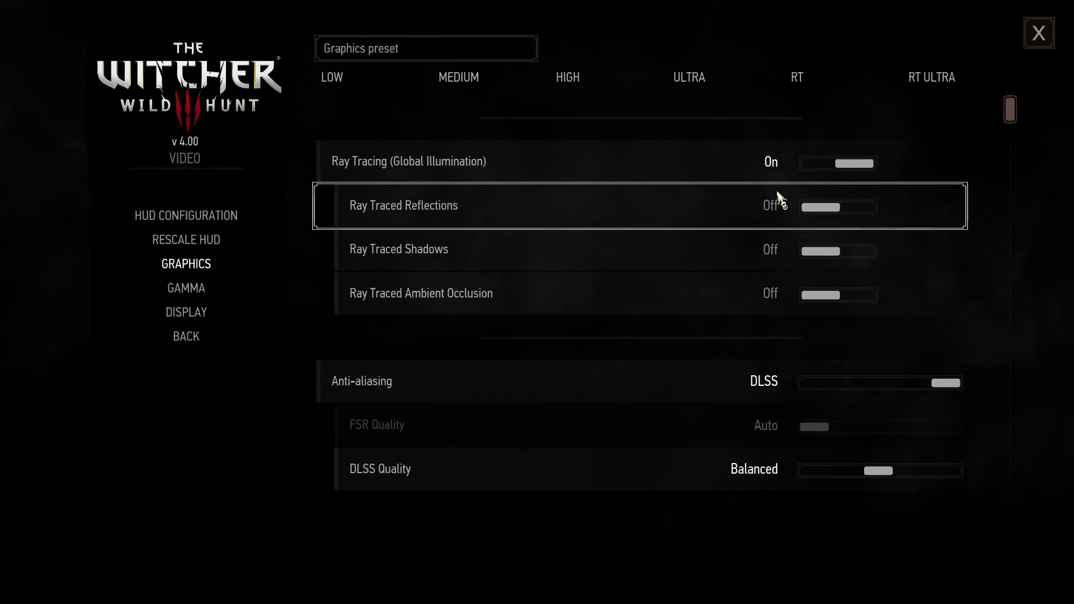
Adjust the DLSS Quality setting under Anti-aliasing.
{"action": "scroll", "coordinate": [755, 302], "scroll_direction": "down", "scroll_amount": 1}
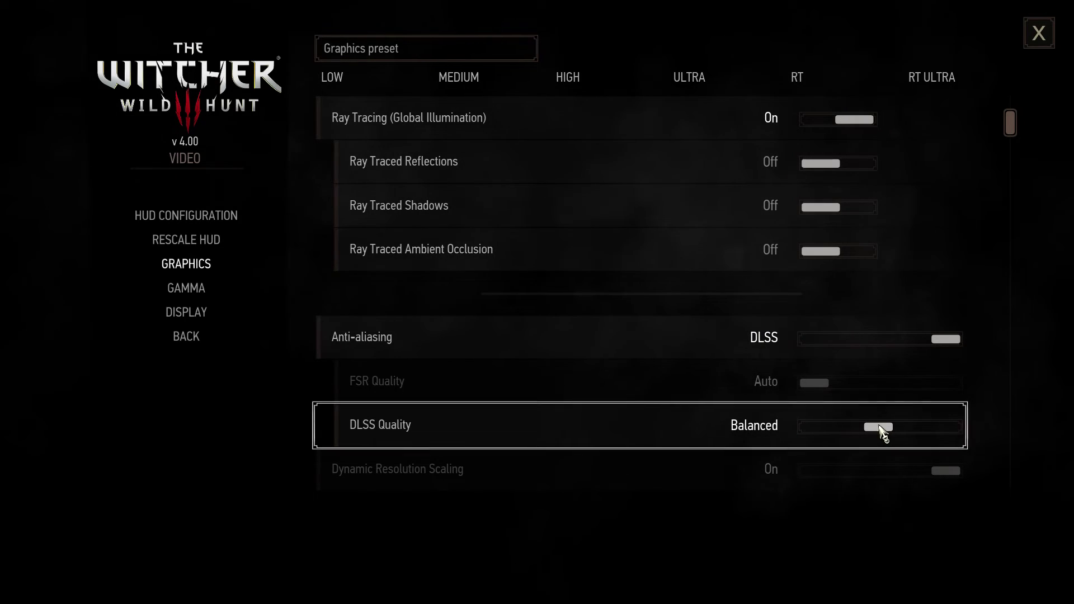
{"action": "left_click_drag", "start_coordinate": [881, 434], "coordinate": [844, 438]}
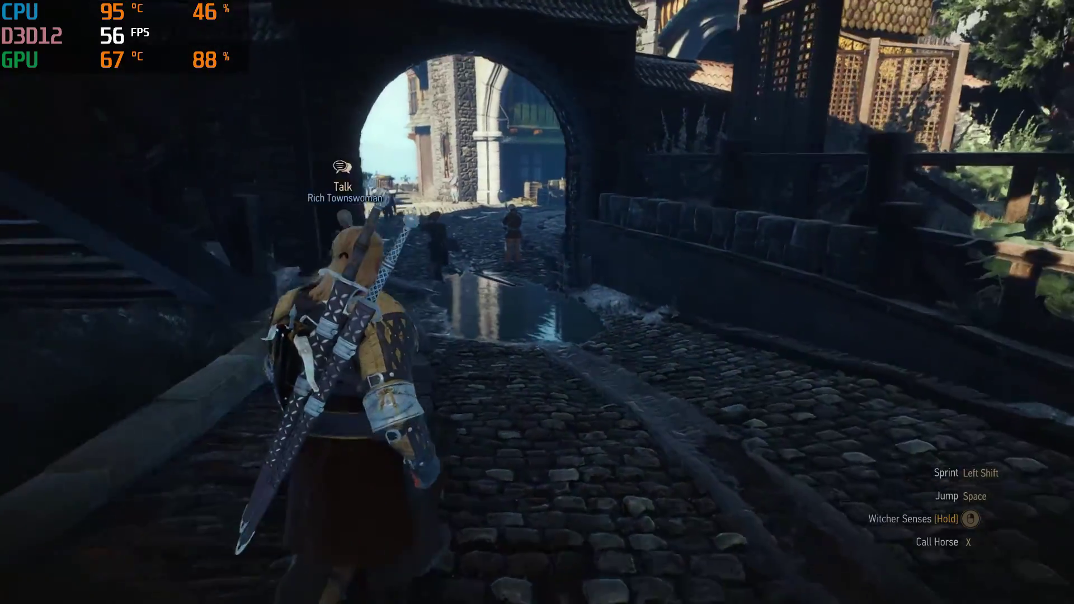
{"action": "key", "text": "w"}
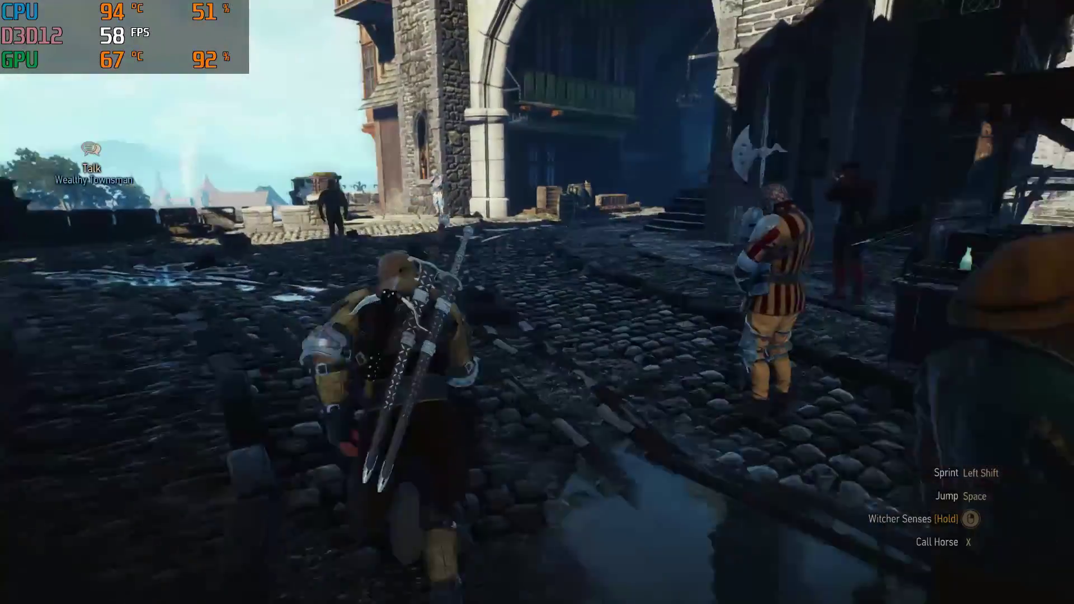
{"action": "key", "text": "w"}
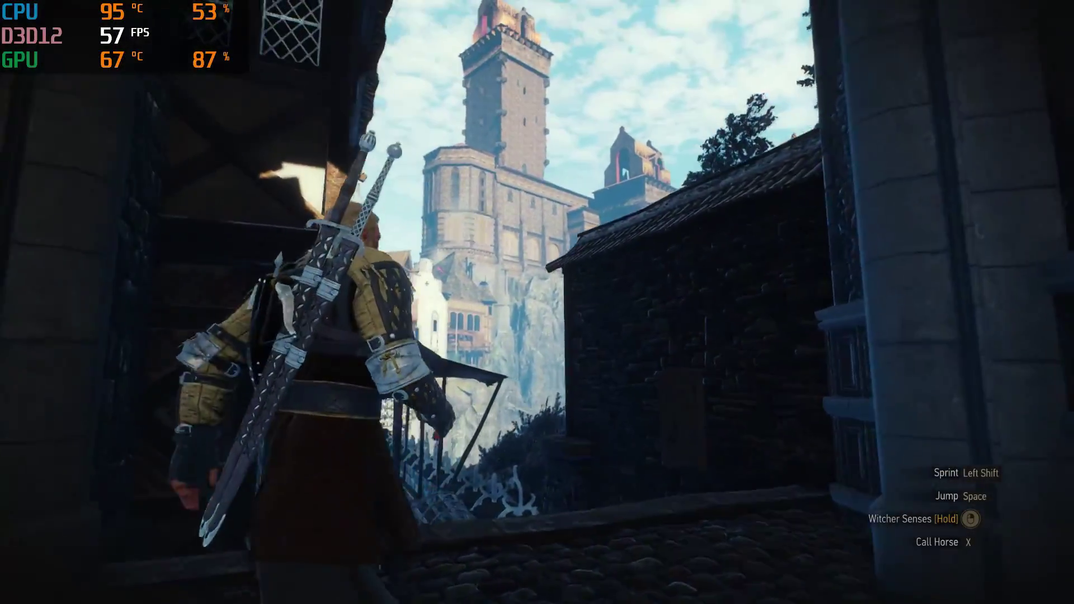
{"action": "key", "text": "w"}
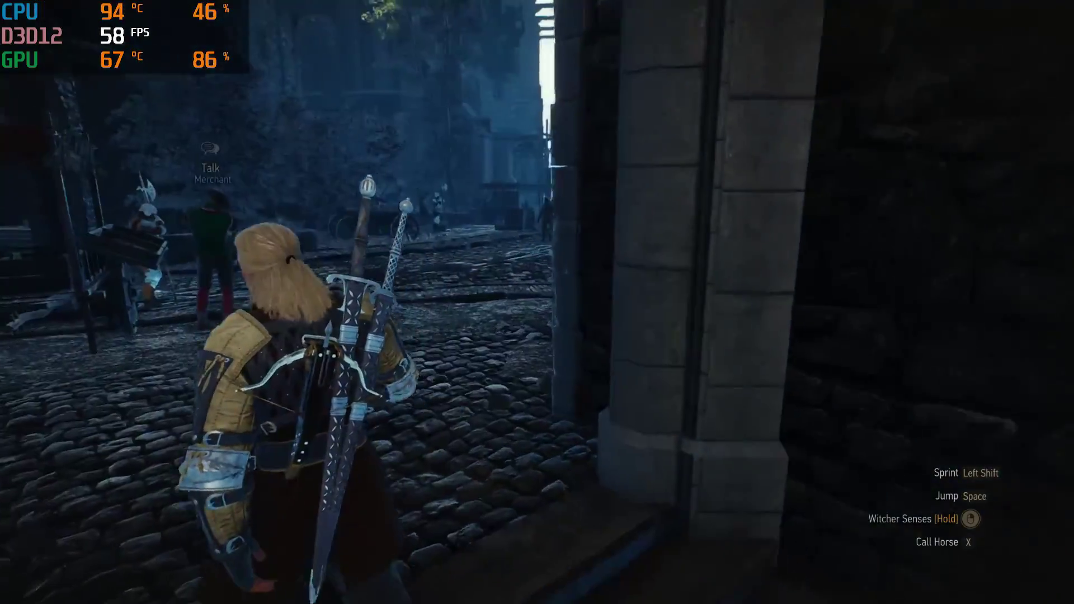